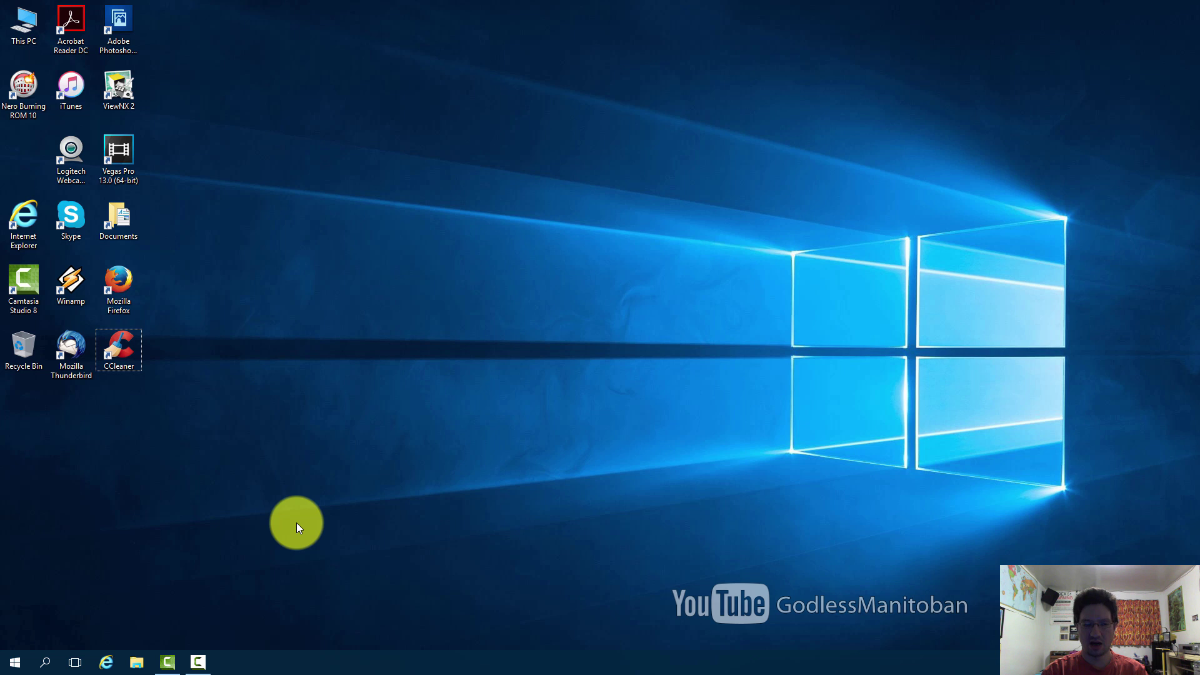
Step: Launch regedit from the Run dialog
key("super+r")
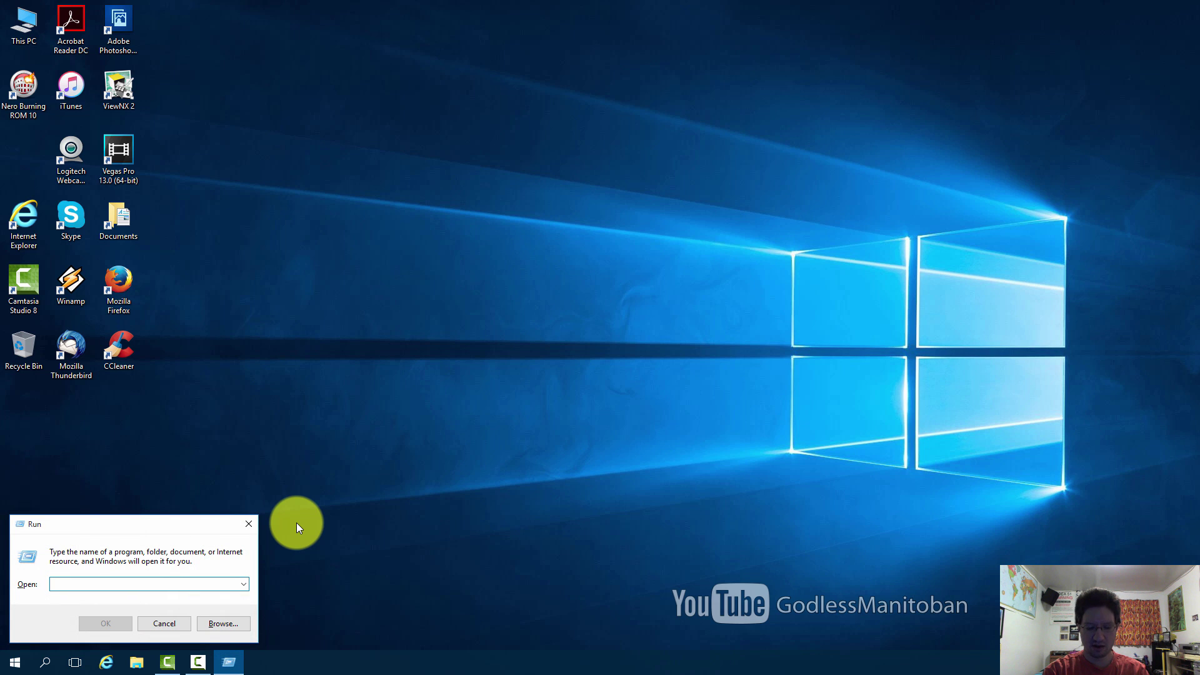
type("regedit")
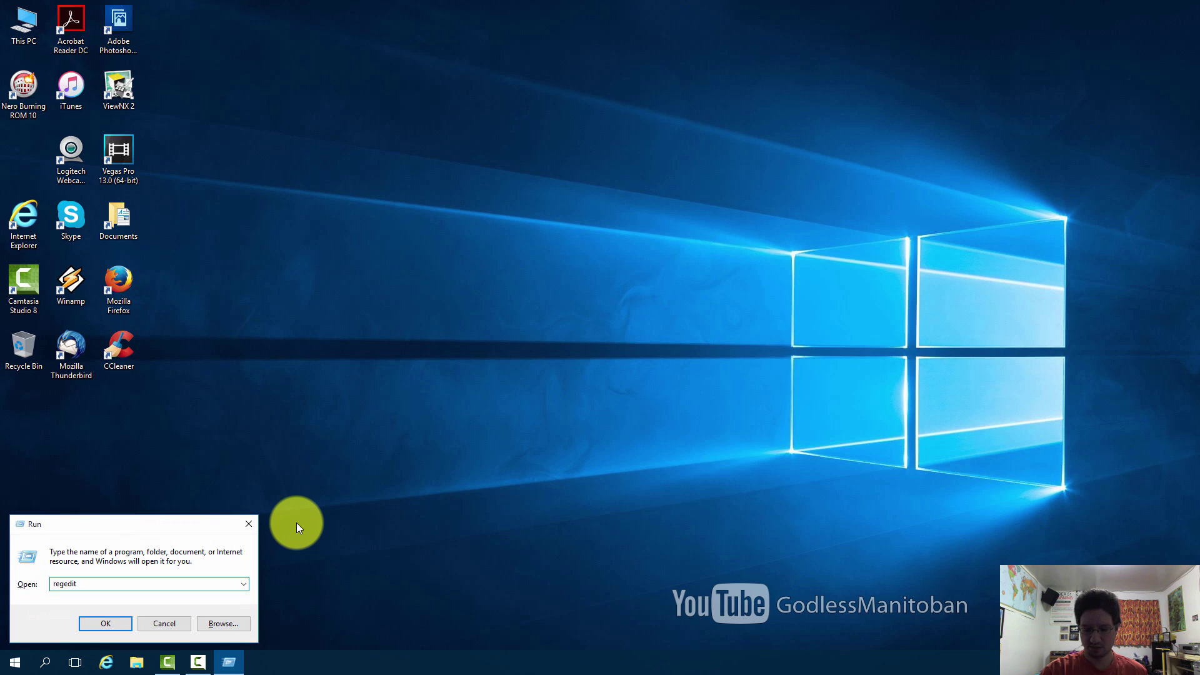
key("Return")
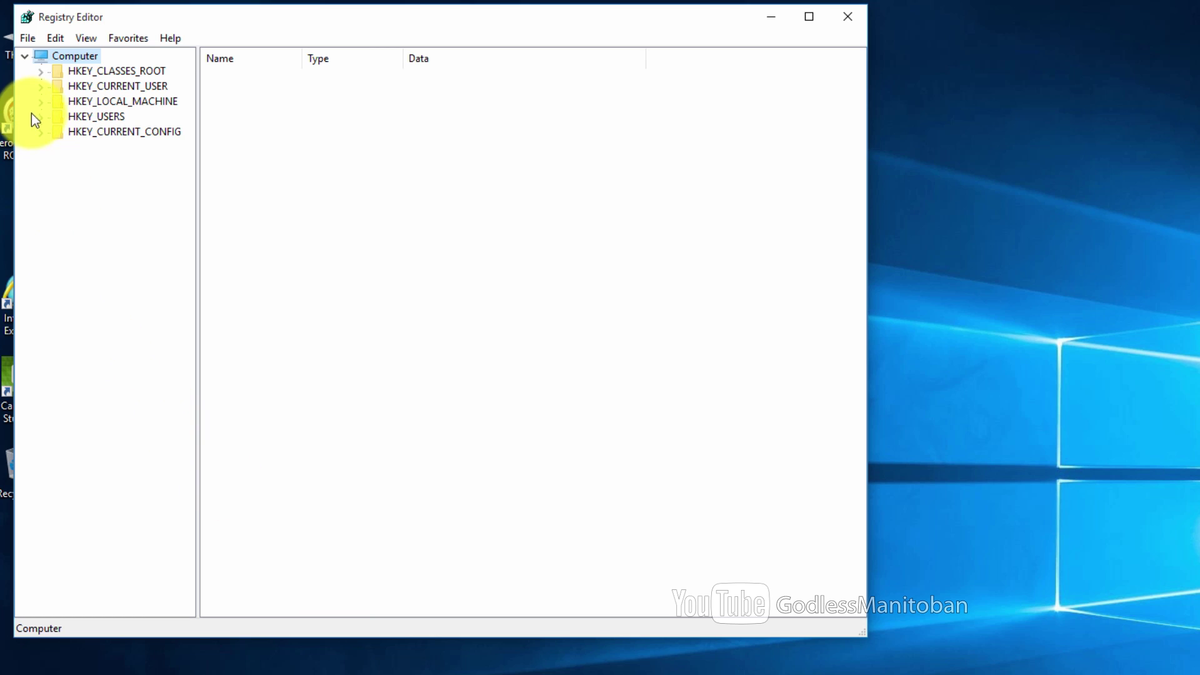
Step: Navigate the tree to HKEY_LOCAL_MACHINE\SOFTWARE\Policies\Microsoft\Windows Defender
left_click(42, 102)
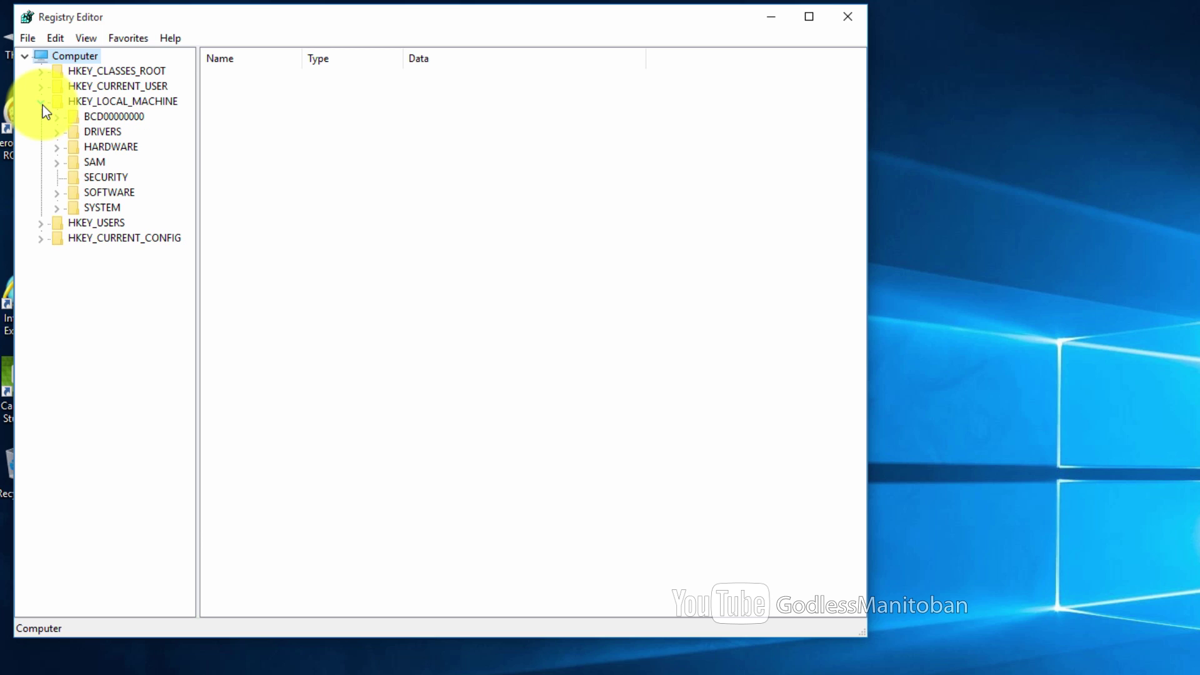
left_click(56, 197)
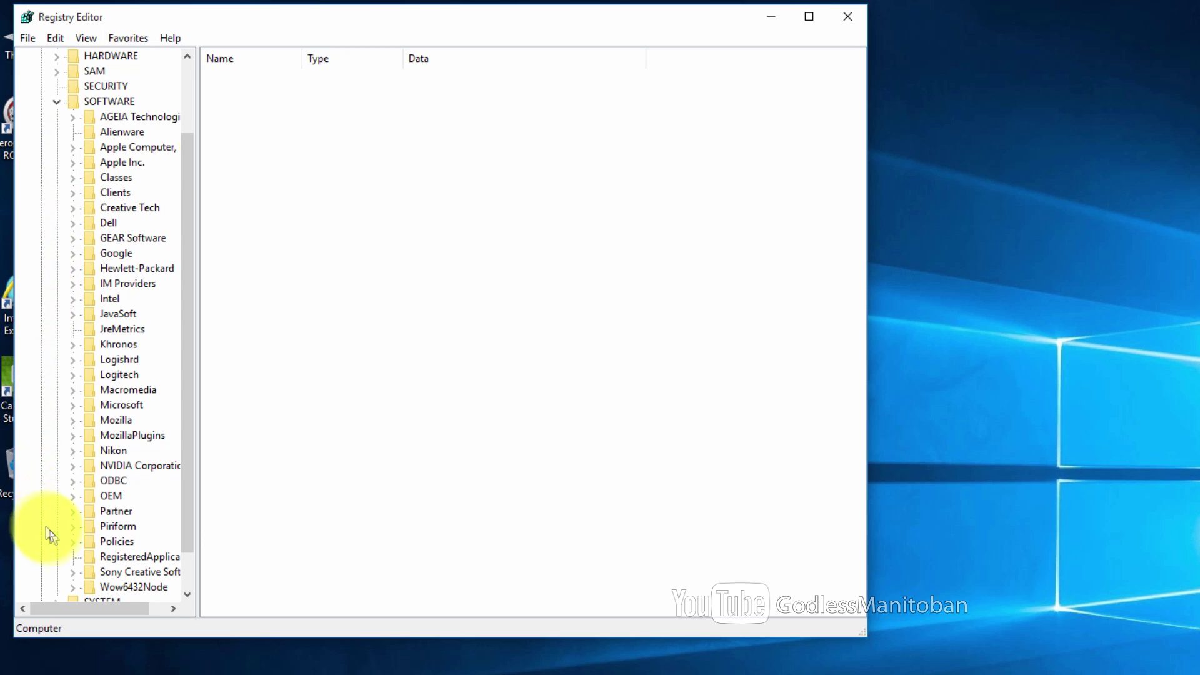
left_click(72, 543)
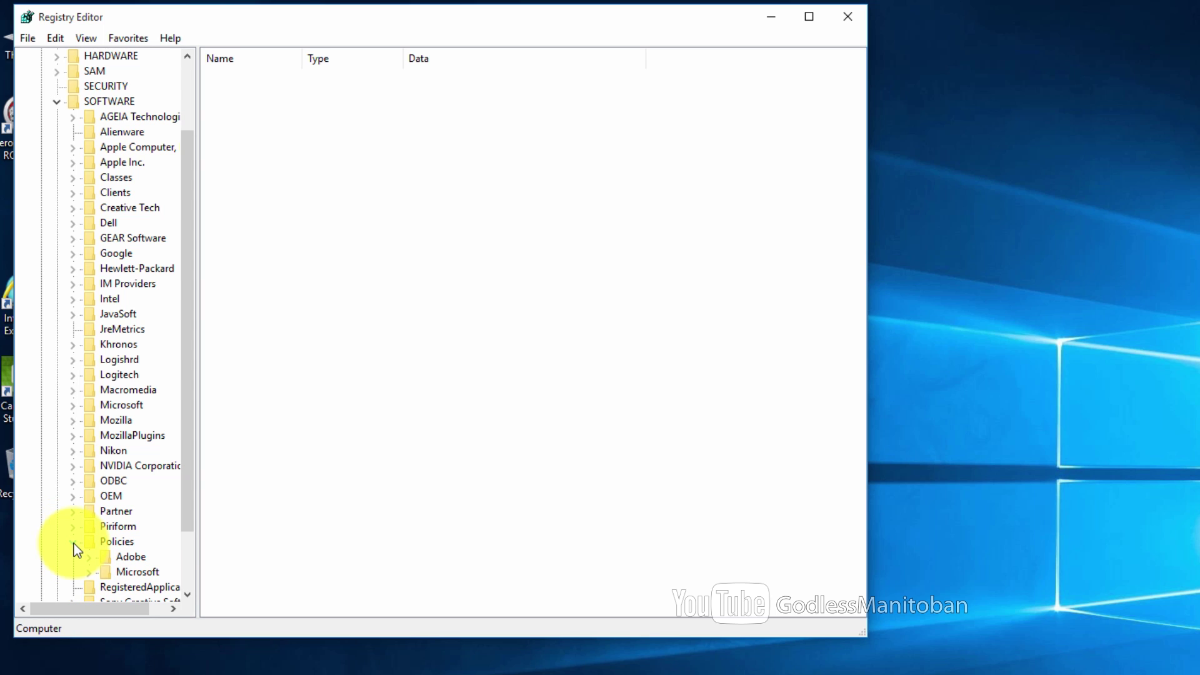
left_click(90, 574)
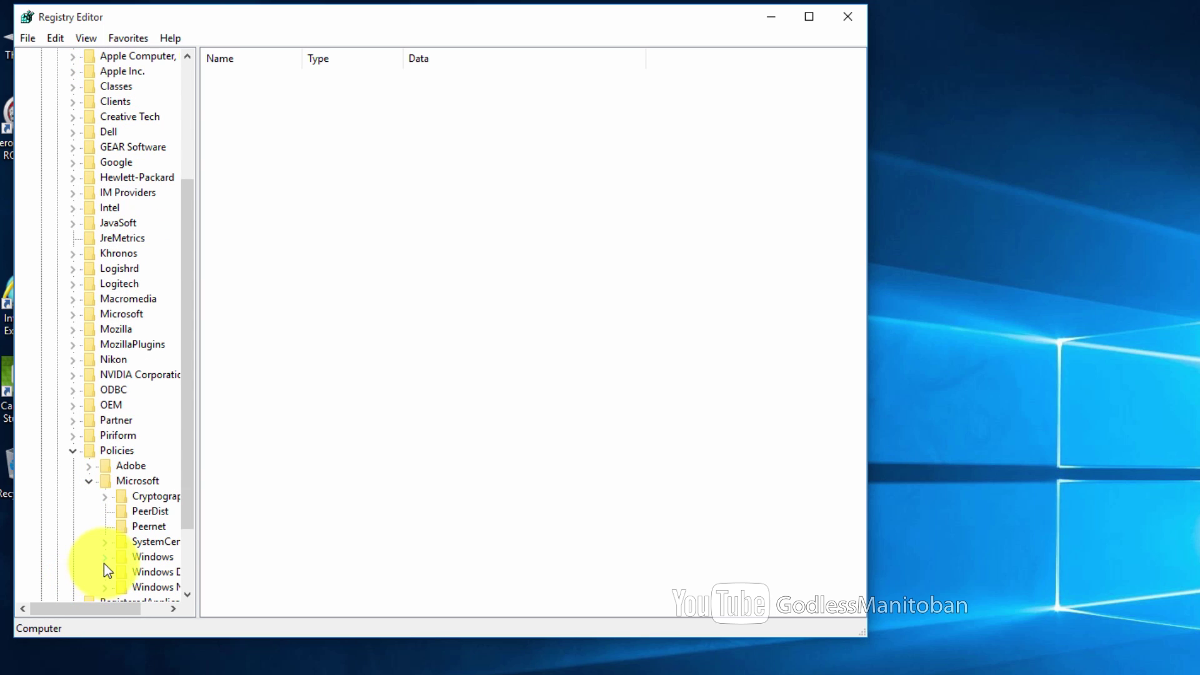
left_click(148, 575)
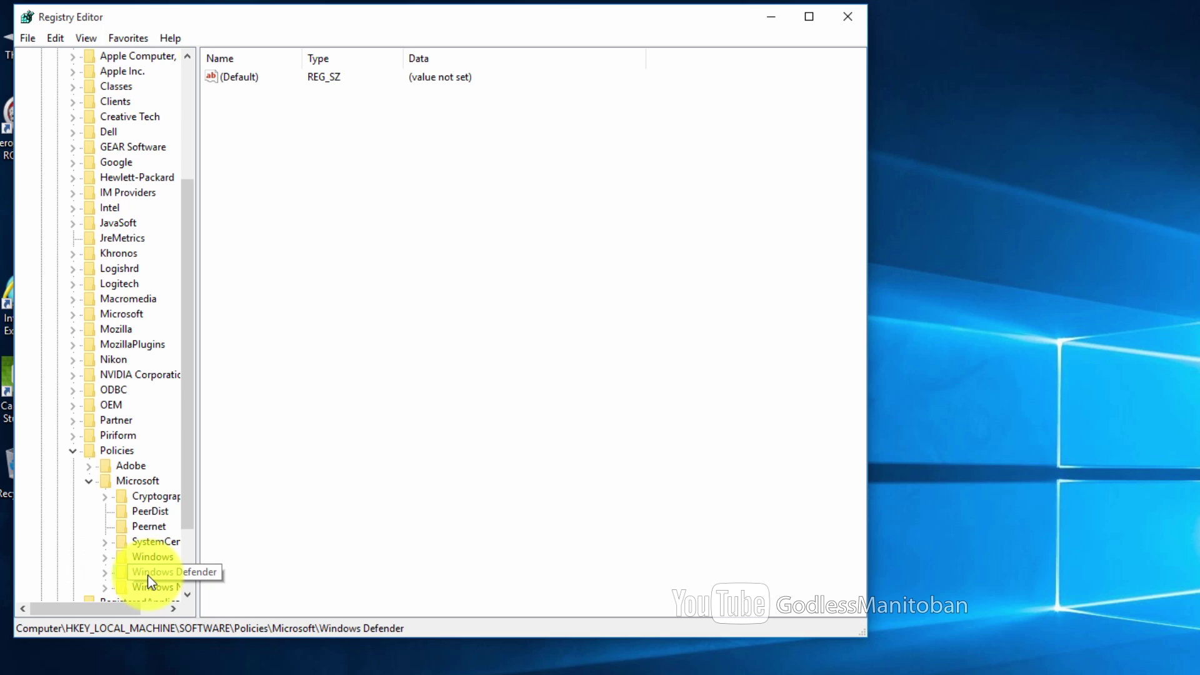
Step: Create a new DWORD (32-bit) value named 'DisableAntispyware' in the Windows Defender key
right_click(335, 141)
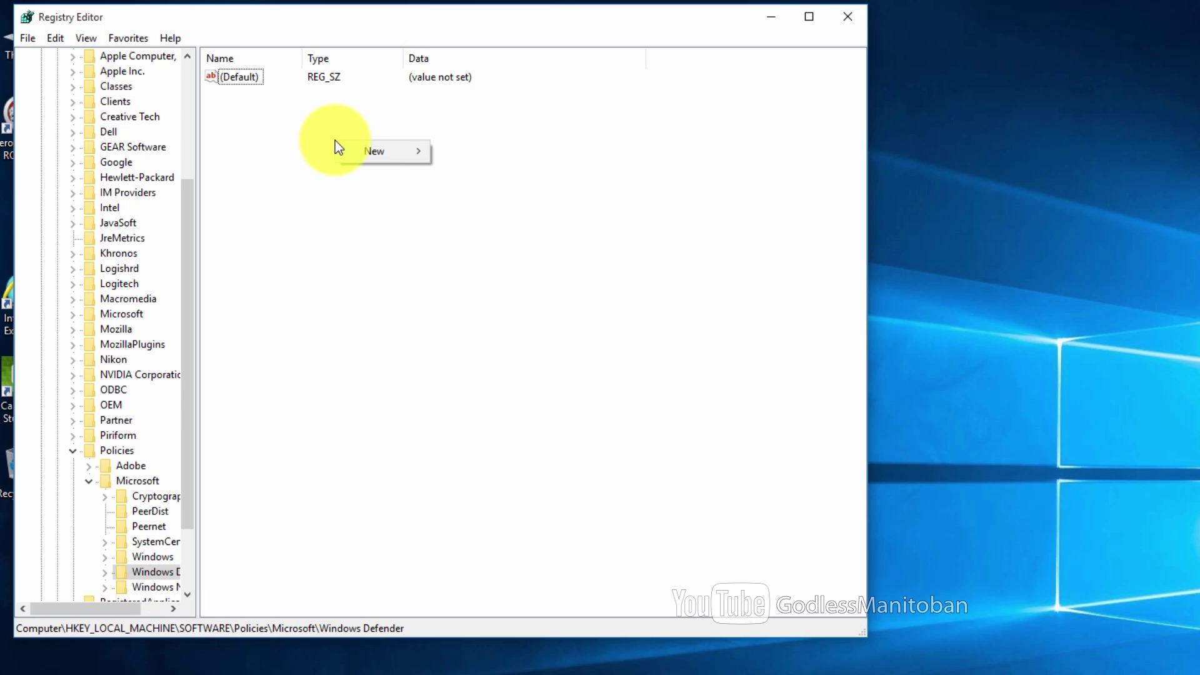
mouse_move(348, 152)
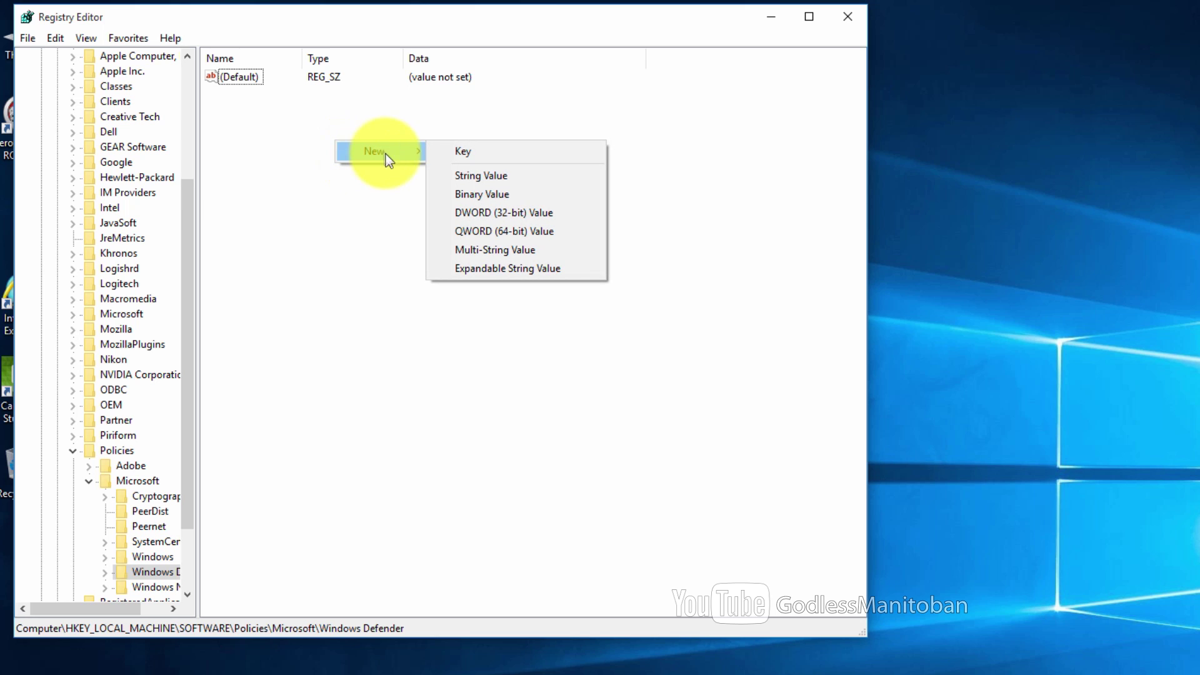
left_click(457, 213)
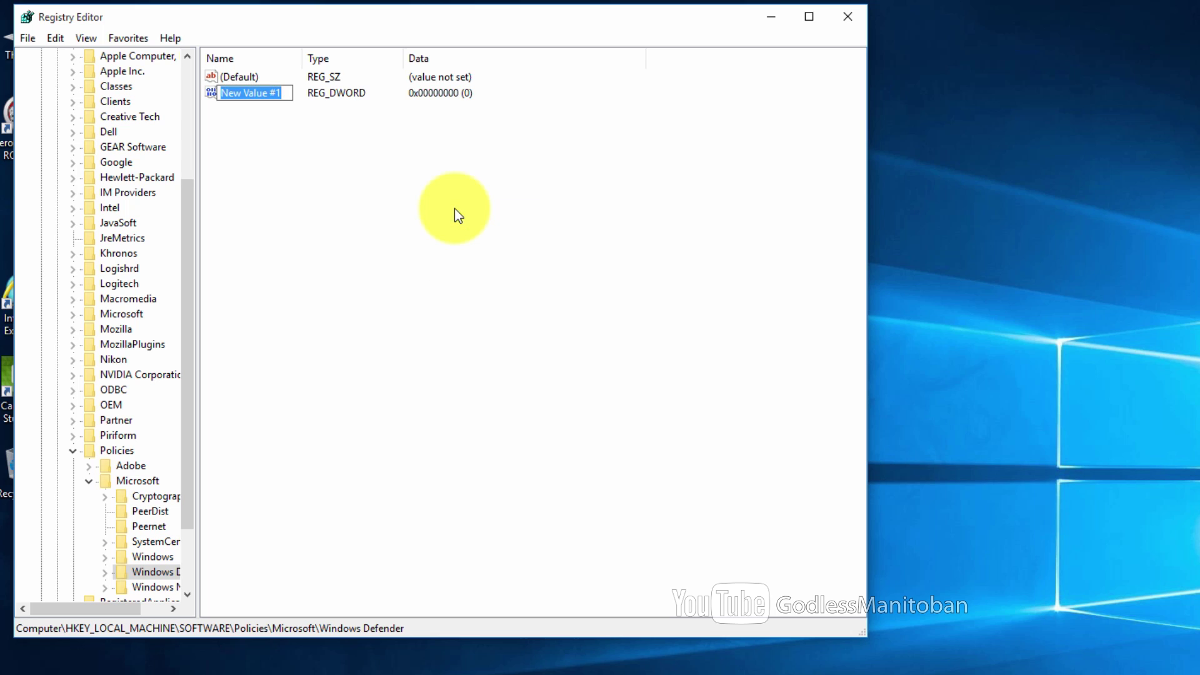
type("Dis")
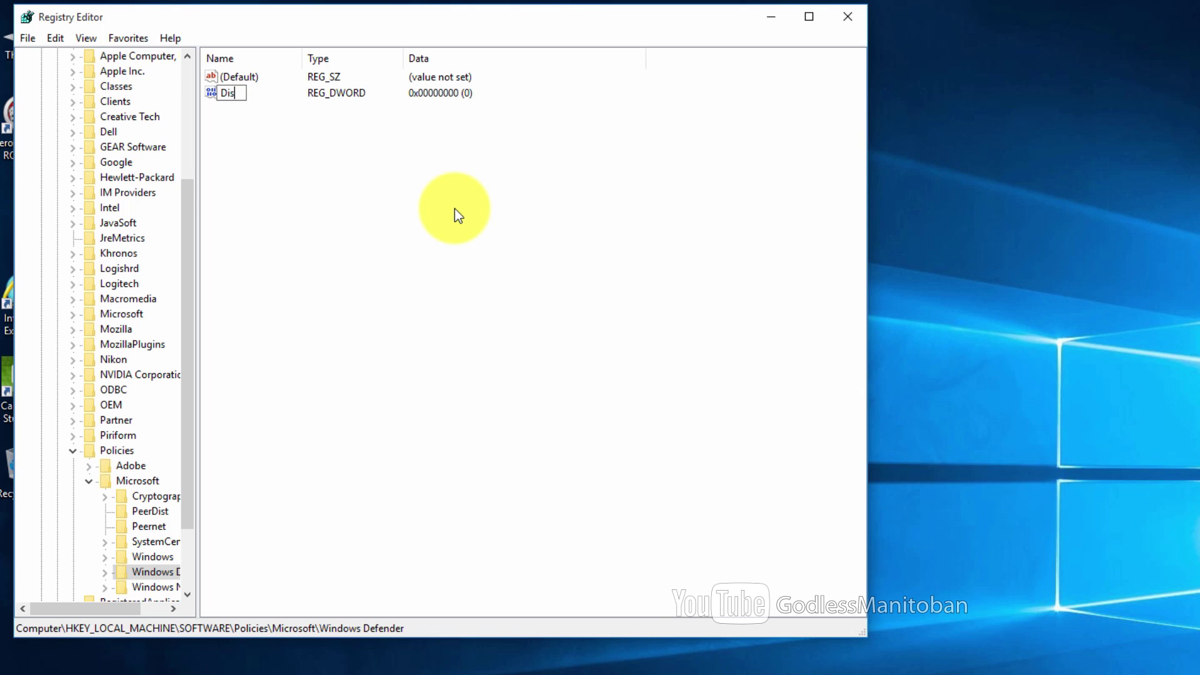
type("ableAntispyware")
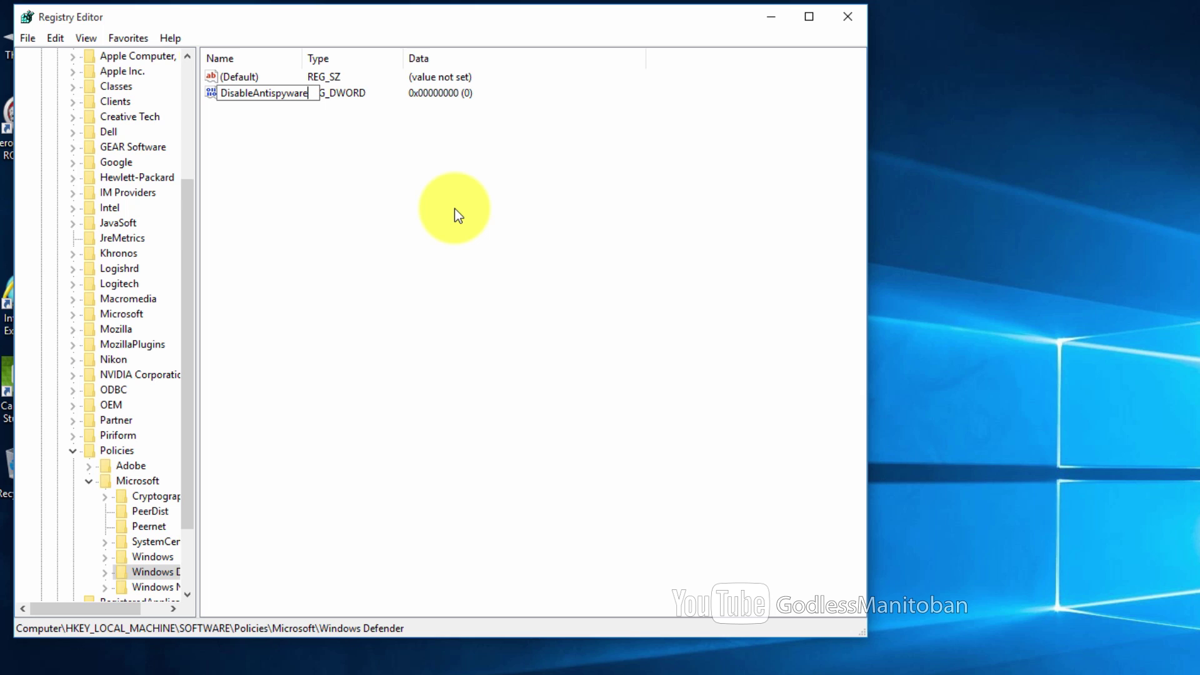
key("Return")
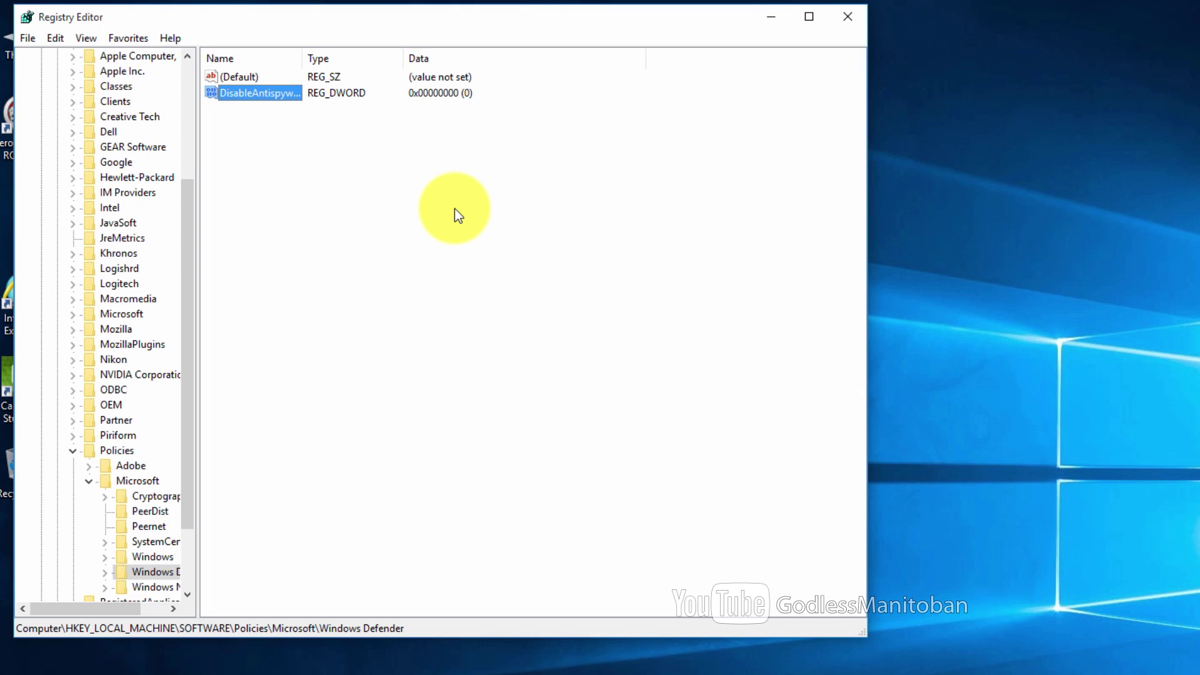
Step: Bring up the context menu for the DisableAntispyware value
right_click(270, 93)
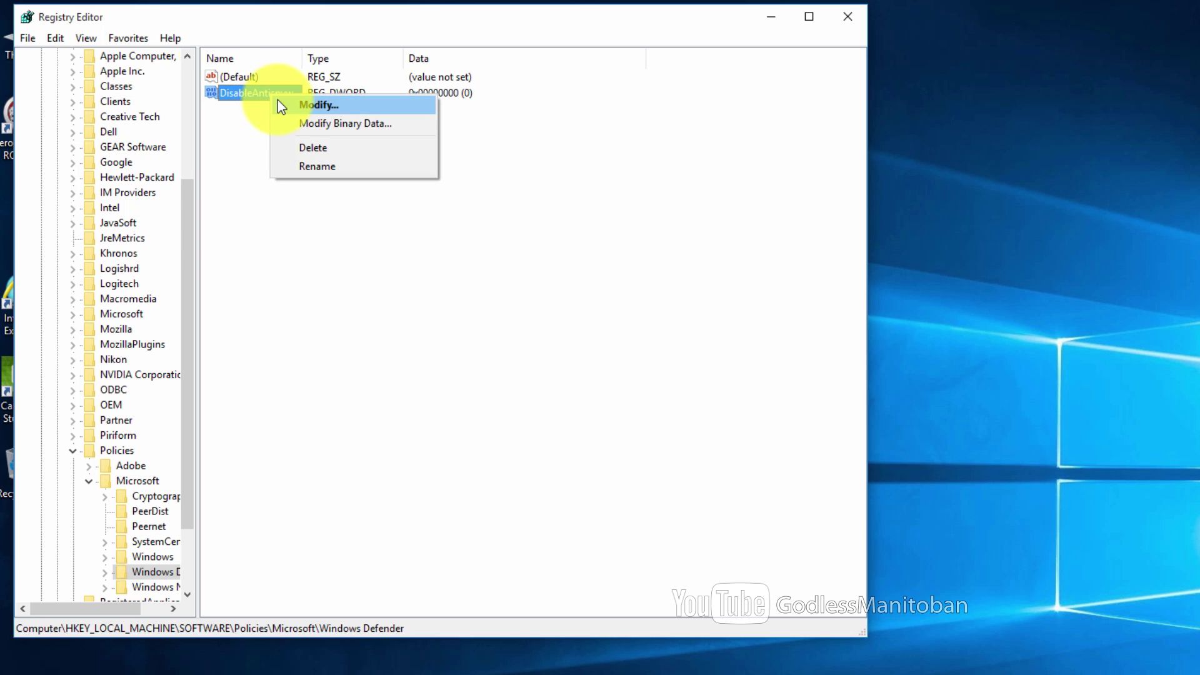
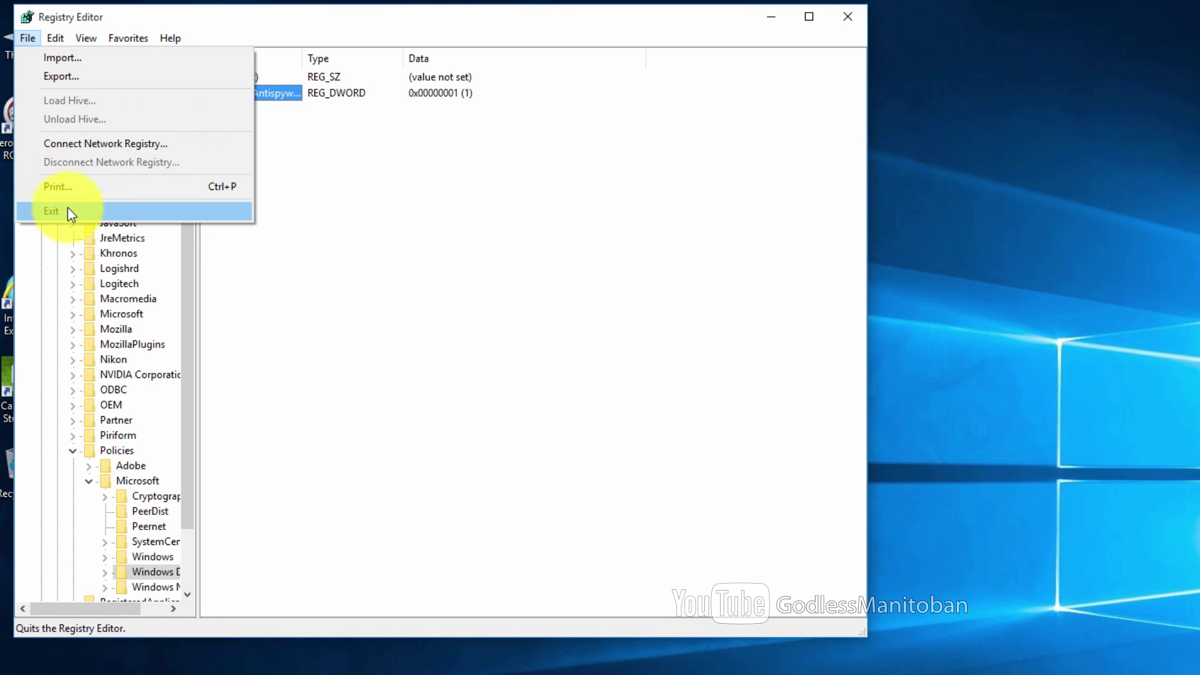
Step: Exit Registry Editor and bring up the Win+X menu from the Start button
left_click(68, 212)
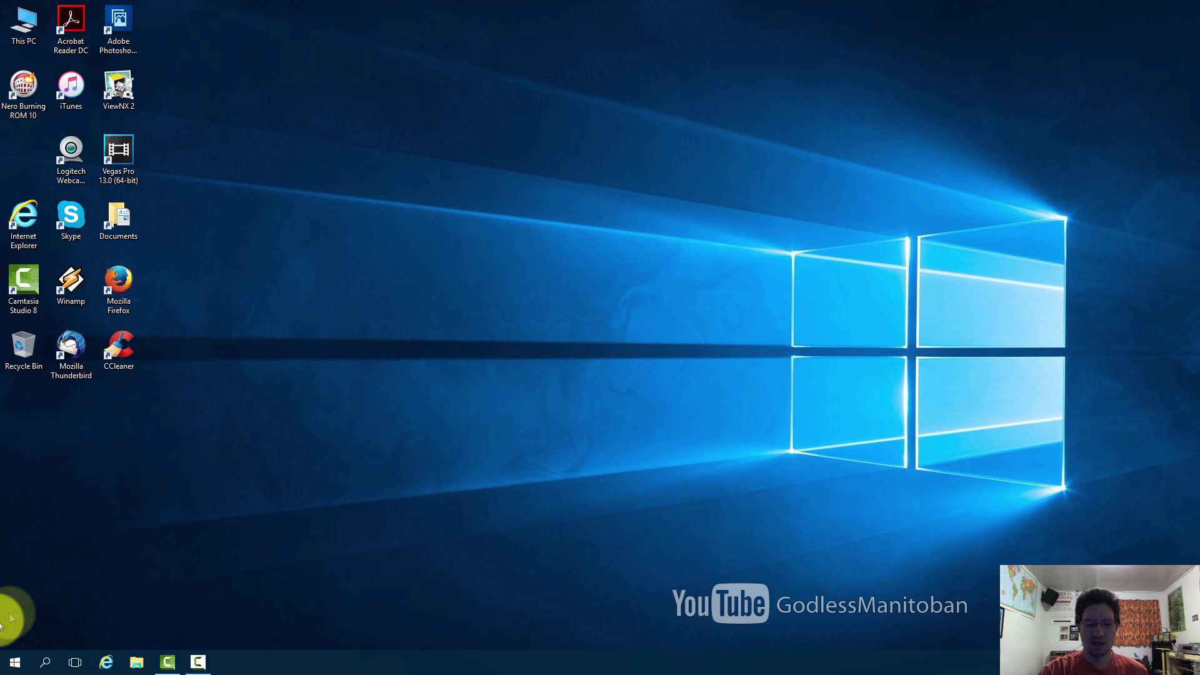
right_click(11, 661)
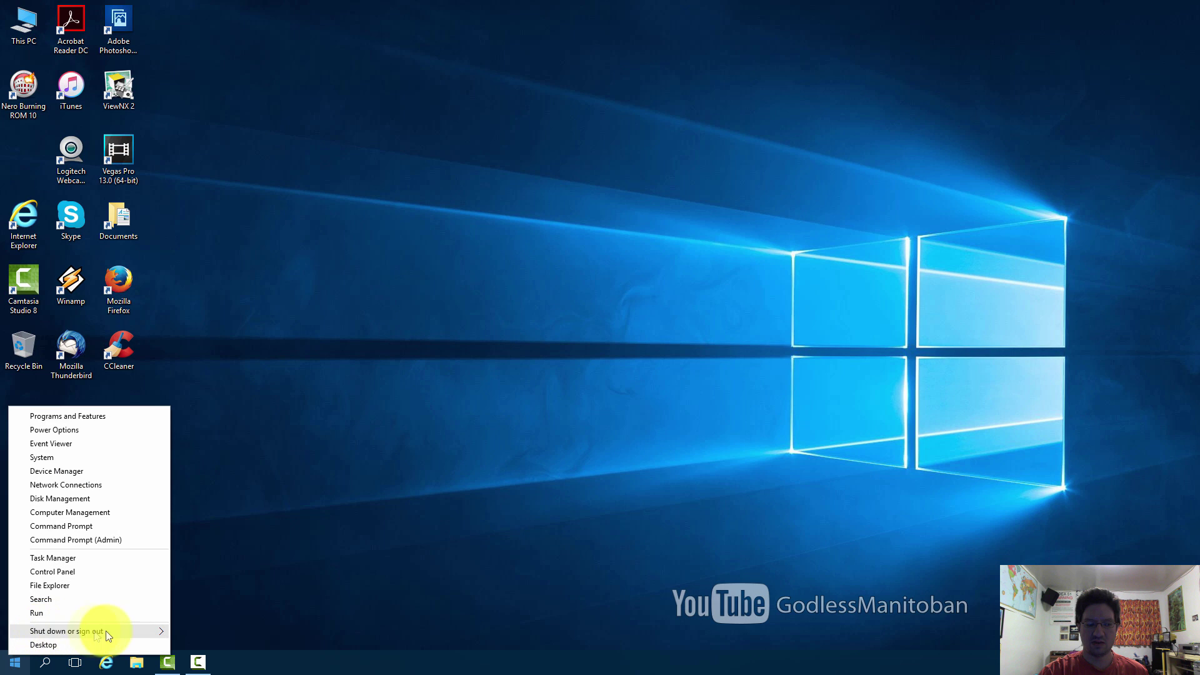
mouse_move(106, 631)
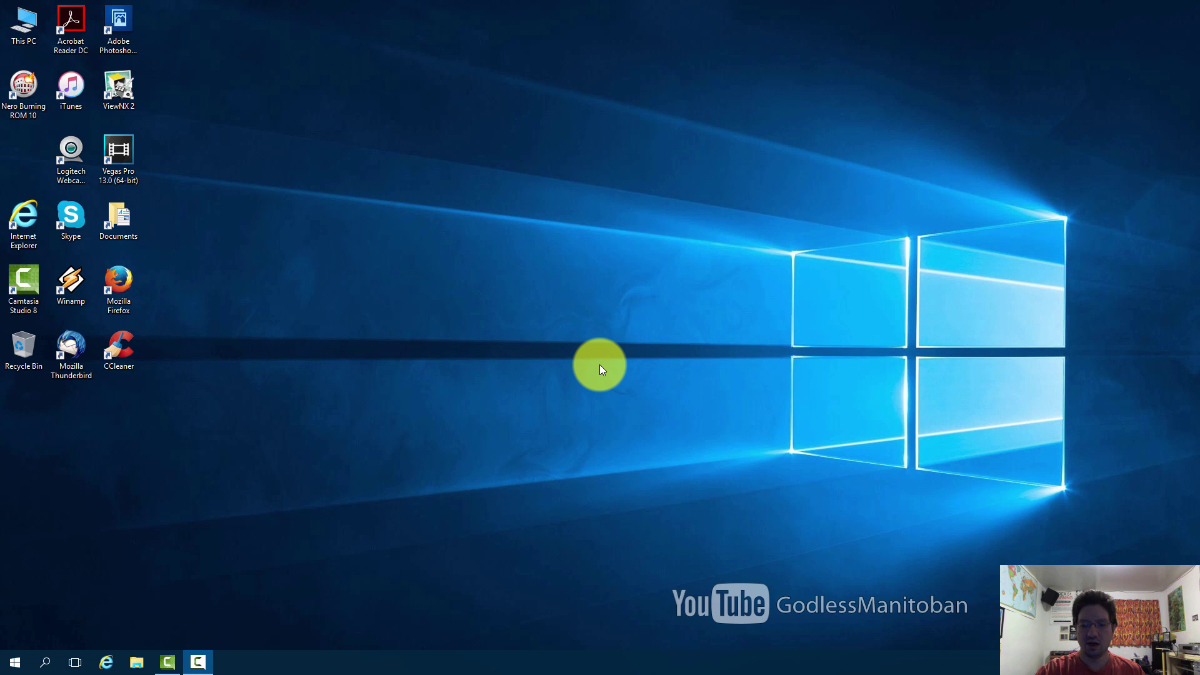
right_click(12, 661)
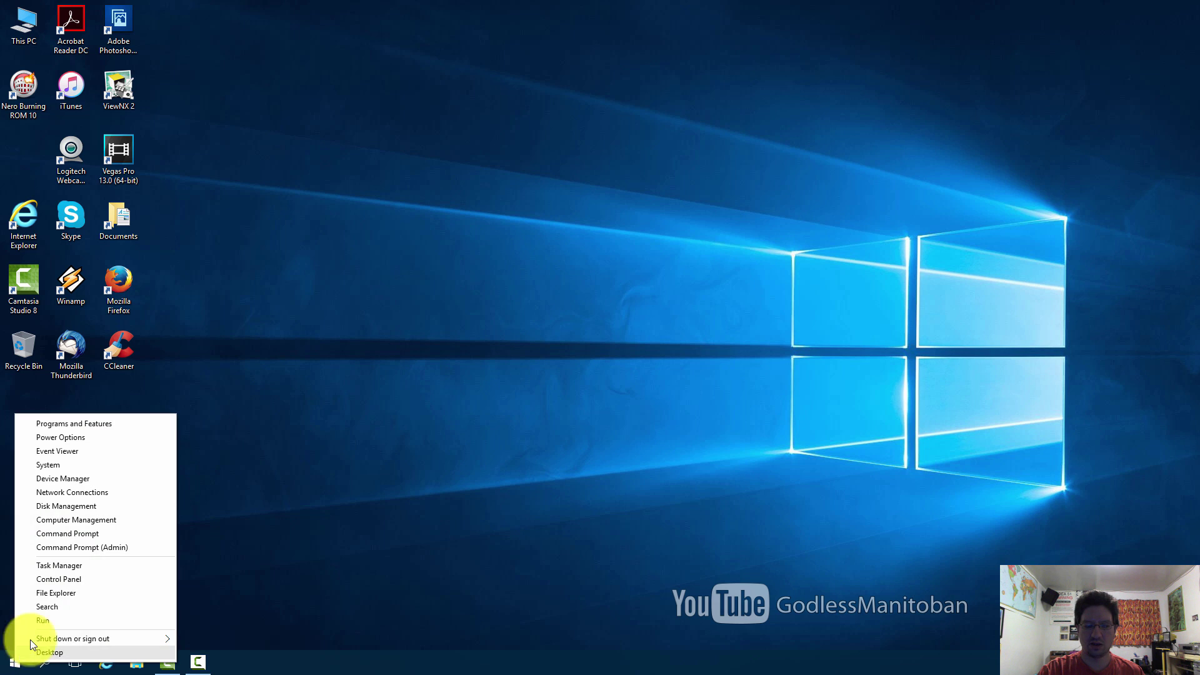
left_click(69, 579)
scroll(573, 462, "down", 1)
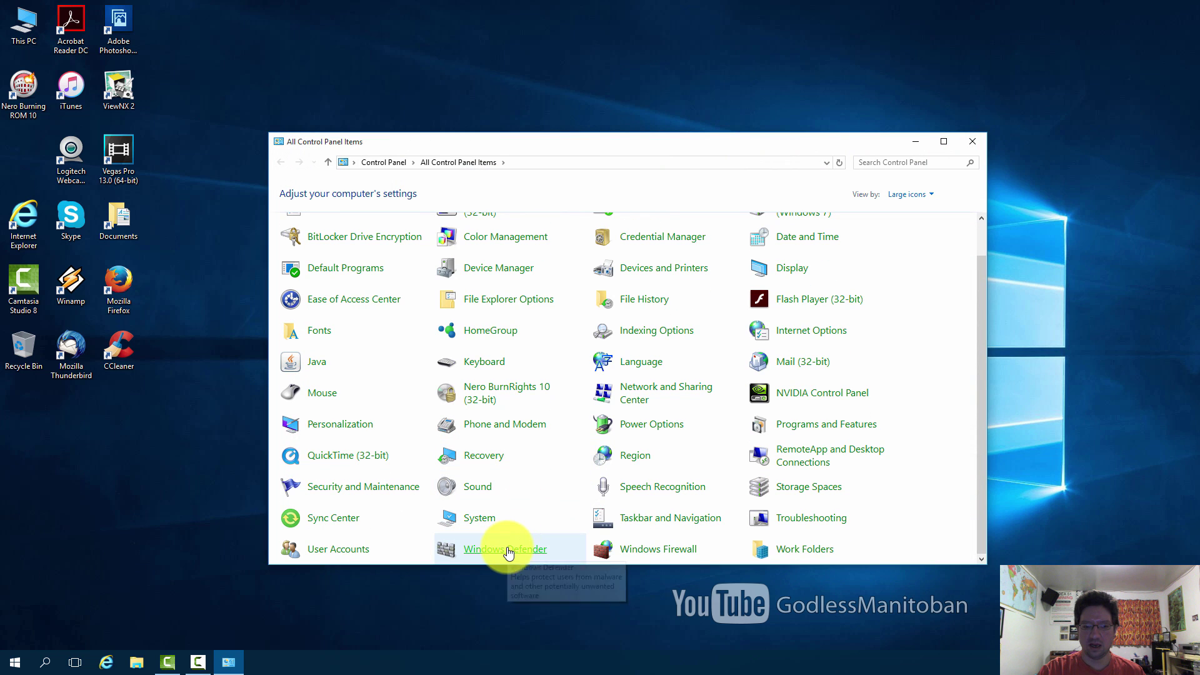
left_click(508, 550)
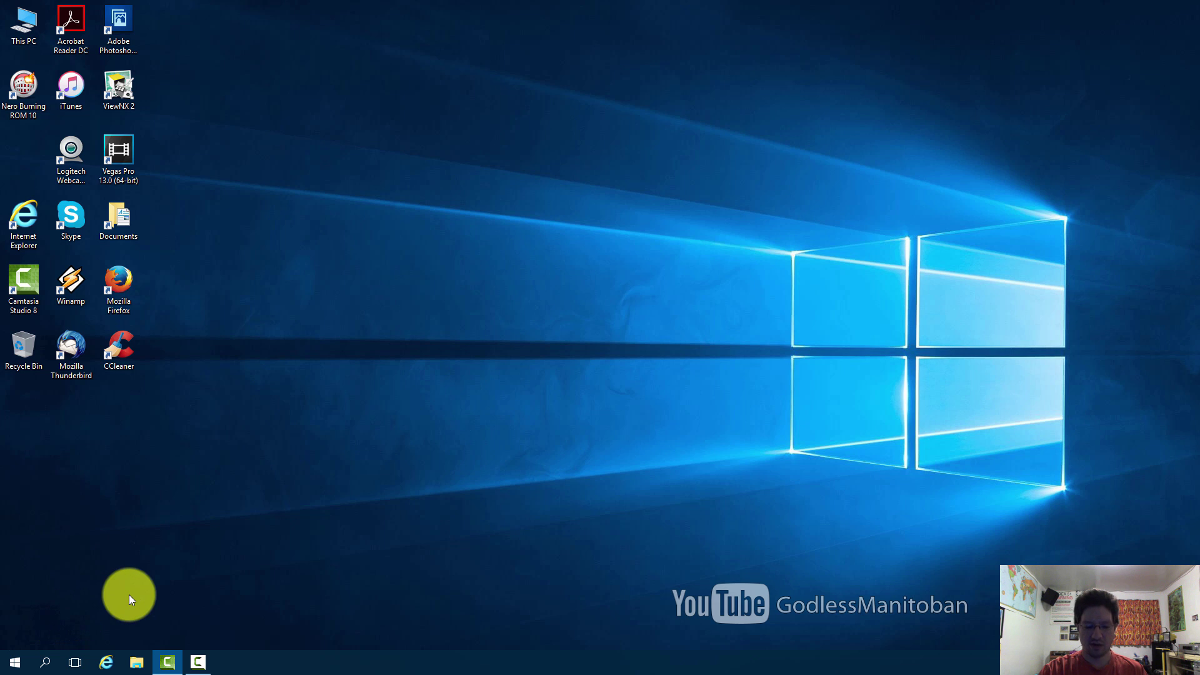
Step: Run regedit, delete DisableAntispyware under Policies\Microsoft\Windows Defender, then exit the editor
key("super+r")
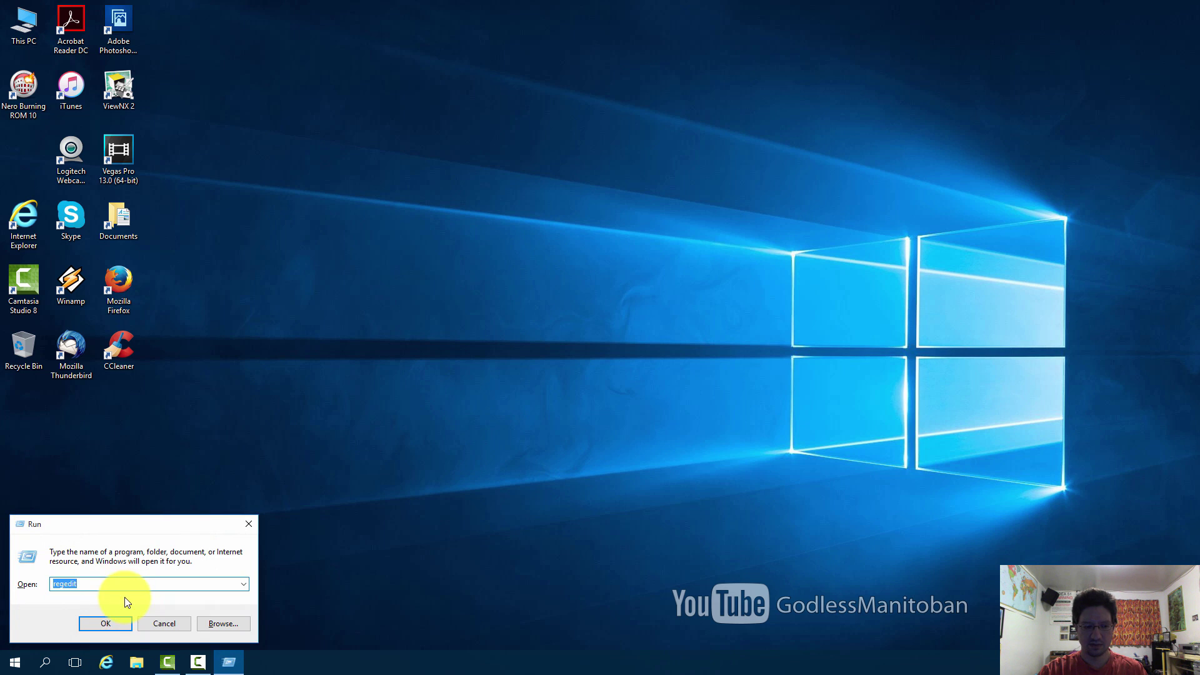
left_click(108, 620)
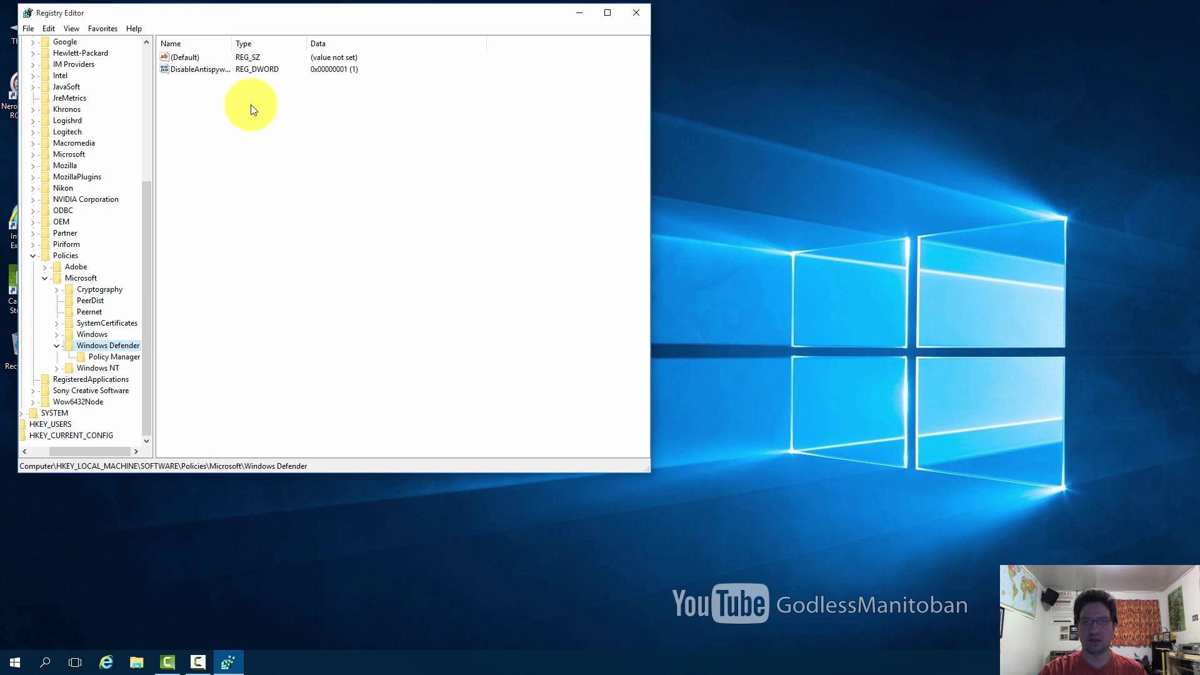
left_click(197, 68)
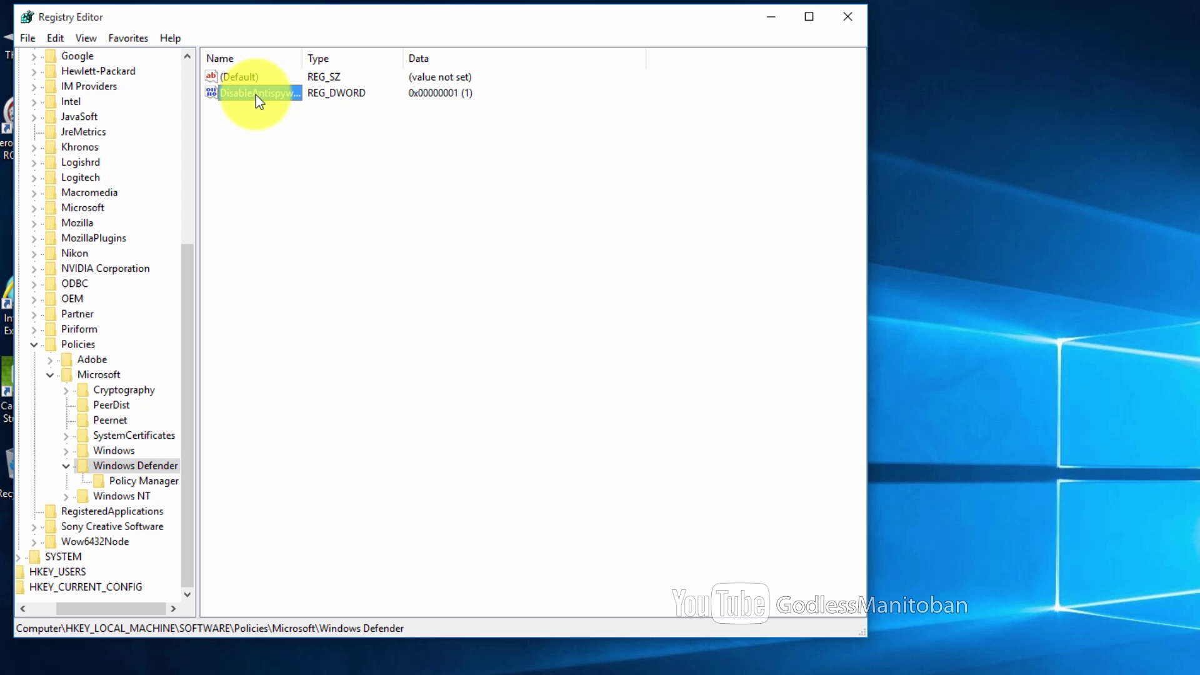
right_click(256, 95)
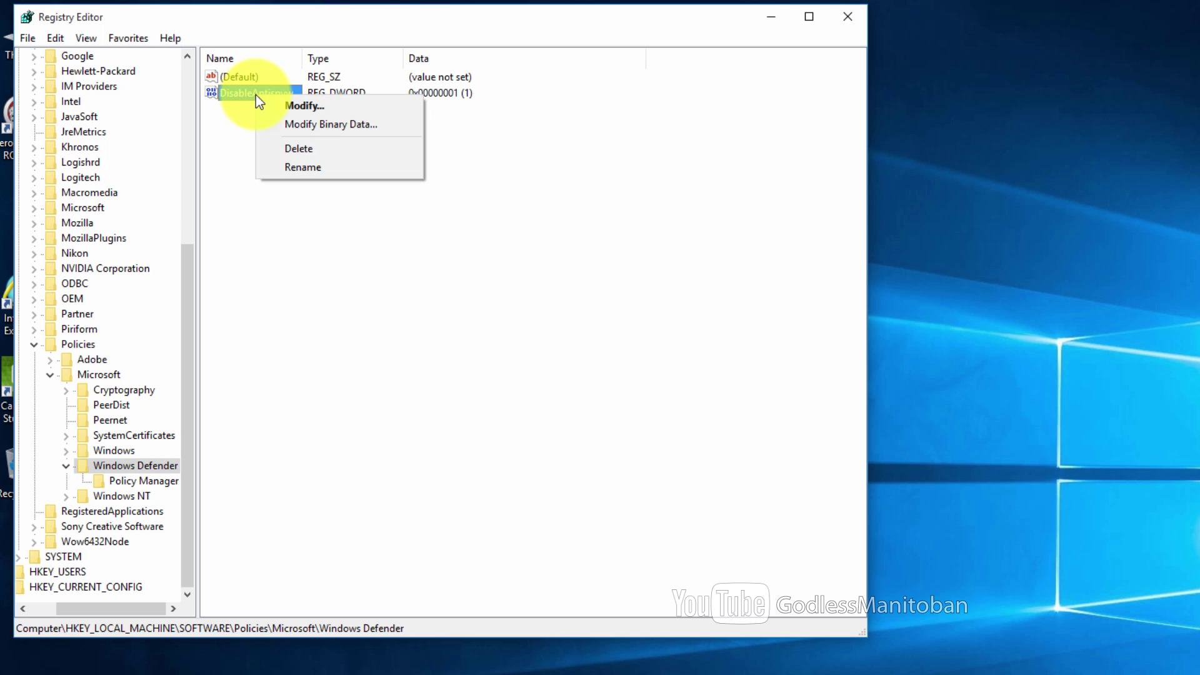
left_click(285, 148)
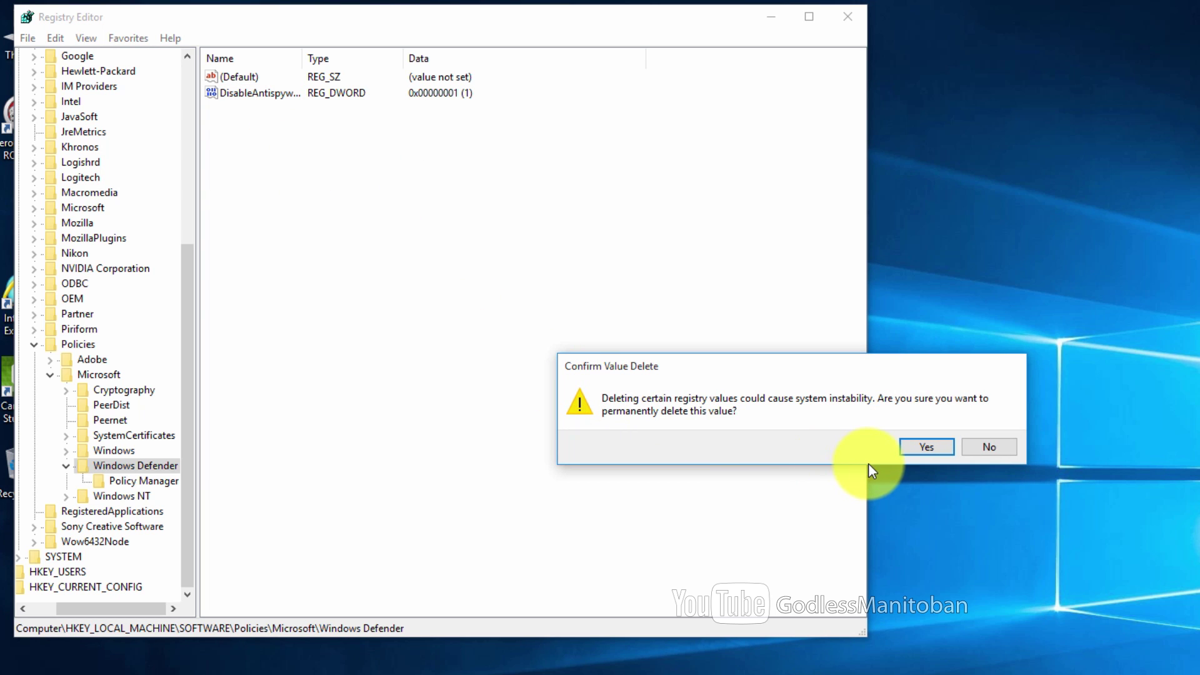
left_click(926, 447)
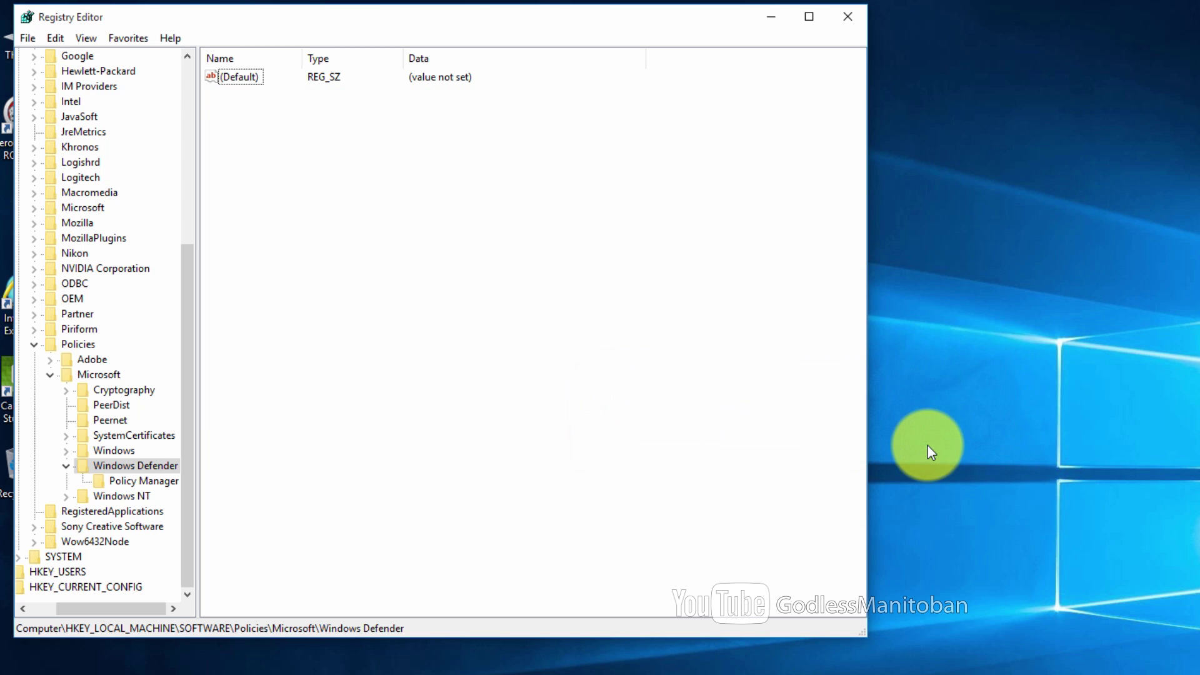
left_click(31, 38)
left_click(81, 211)
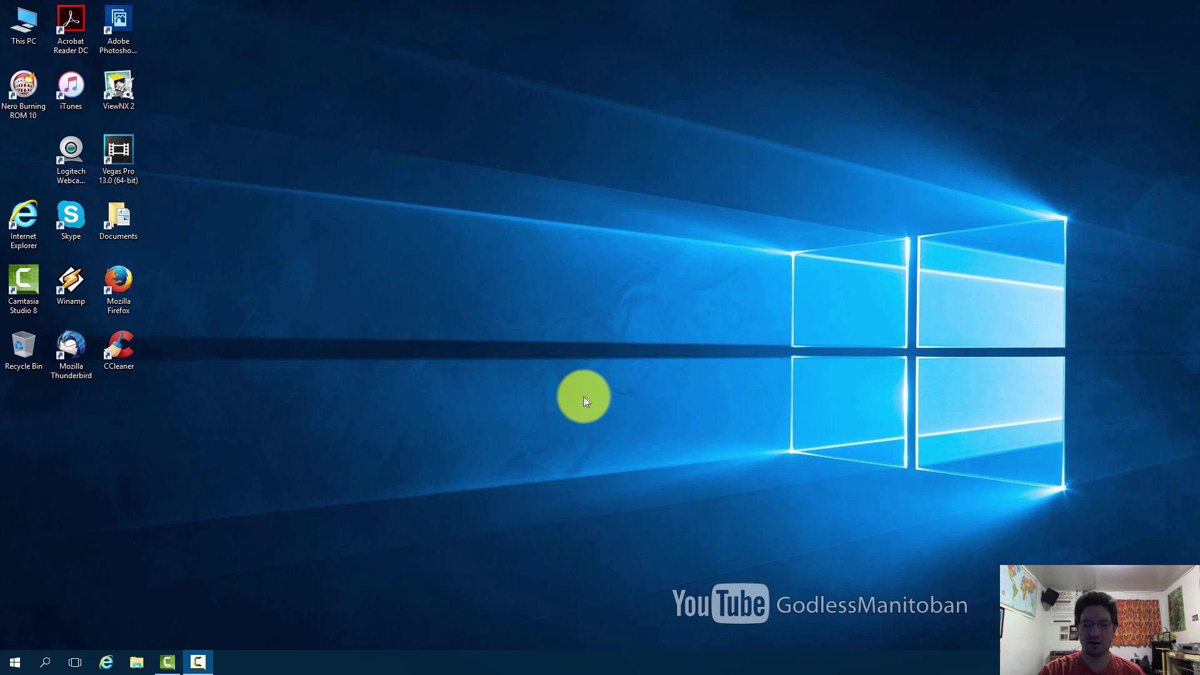
Step: Open Control Panel from the Win+X menu and launch Windows Defender from the items list
right_click(16, 660)
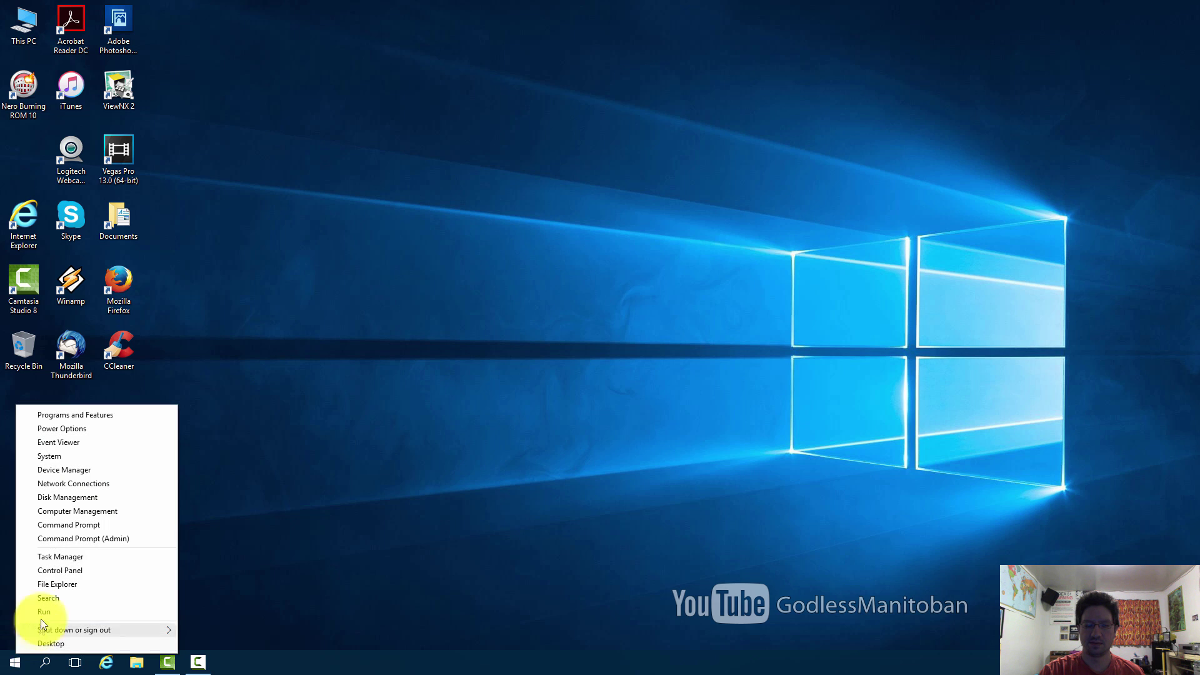
left_click(63, 570)
scroll(441, 479, "down", 2)
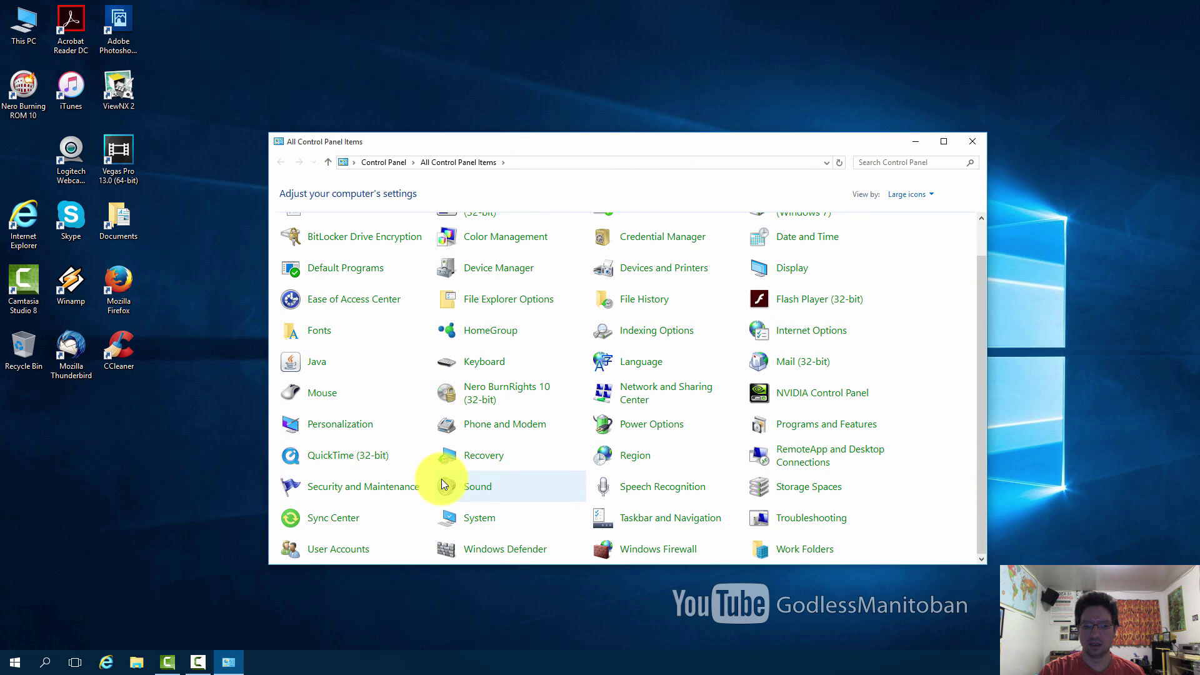
left_click(481, 549)
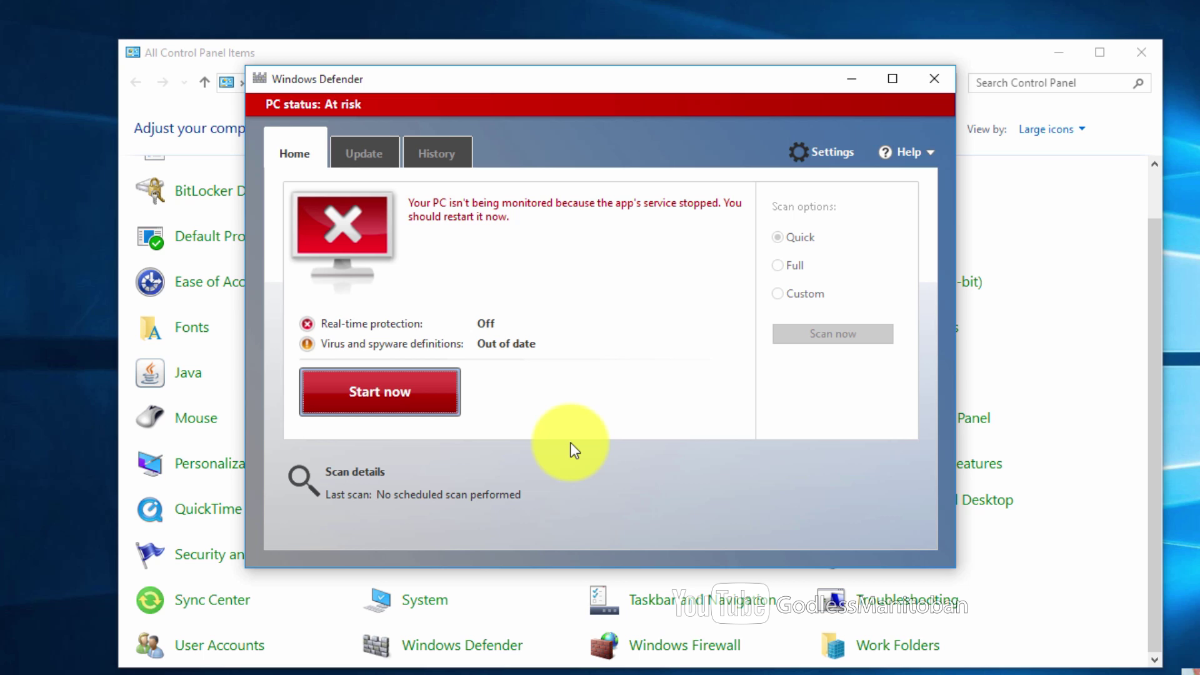
Step: Restart Defender's stopped protection so PC status reads Protected, then go to its settings
left_click(405, 395)
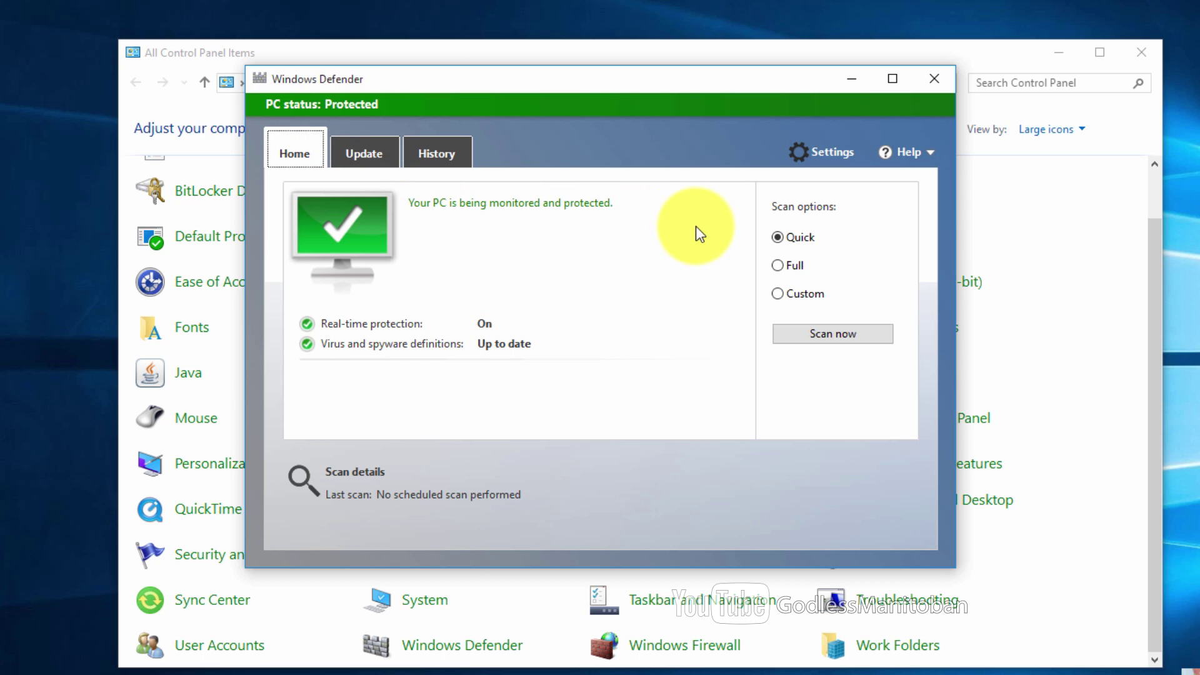
left_click(831, 156)
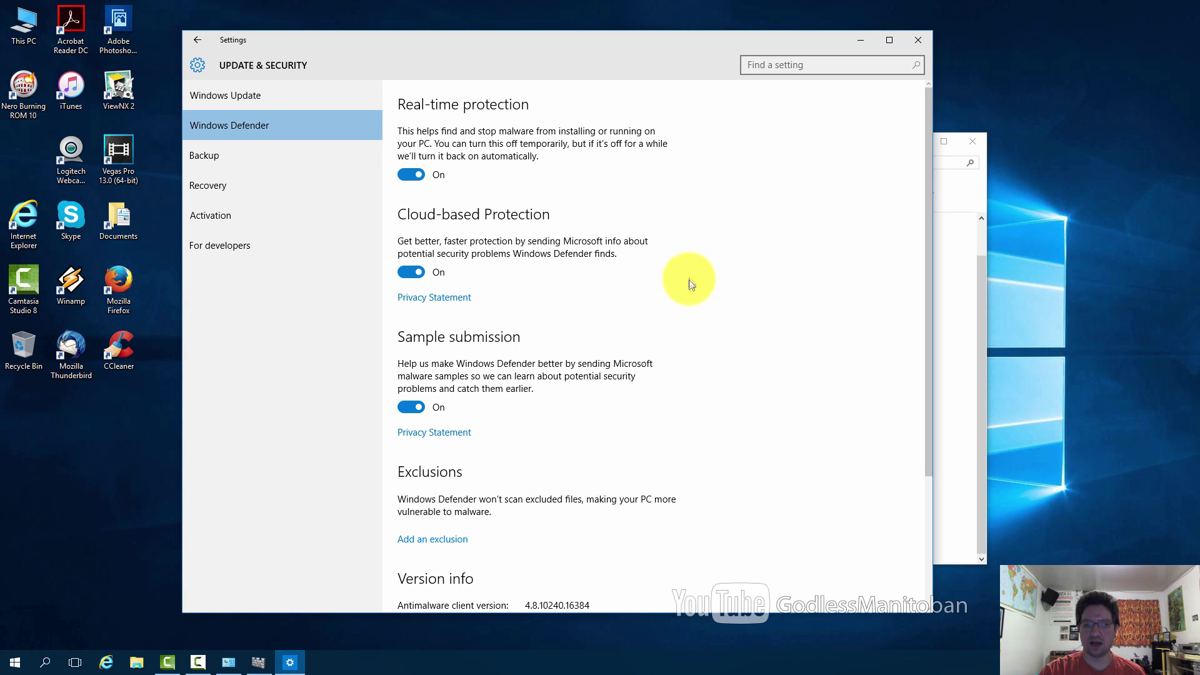
Step: Review the Windows Defender settings page to confirm real-time and cloud protection are On
scroll(919, 284, "down", 3)
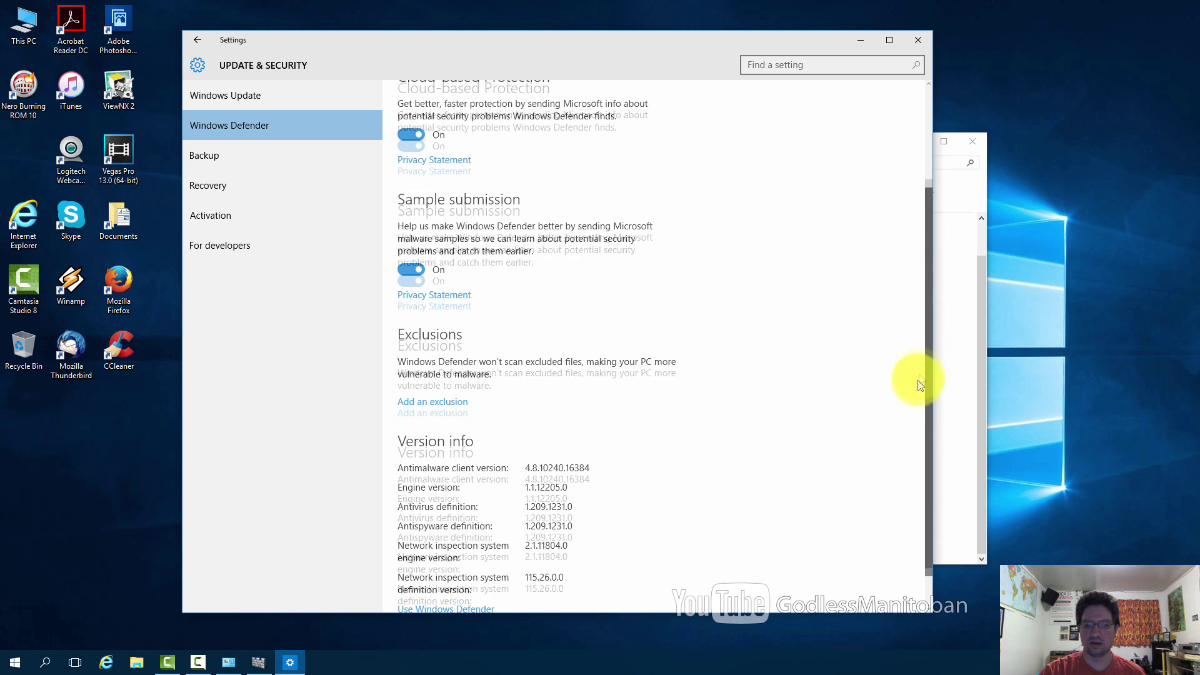
scroll(911, 403, "up", 5)
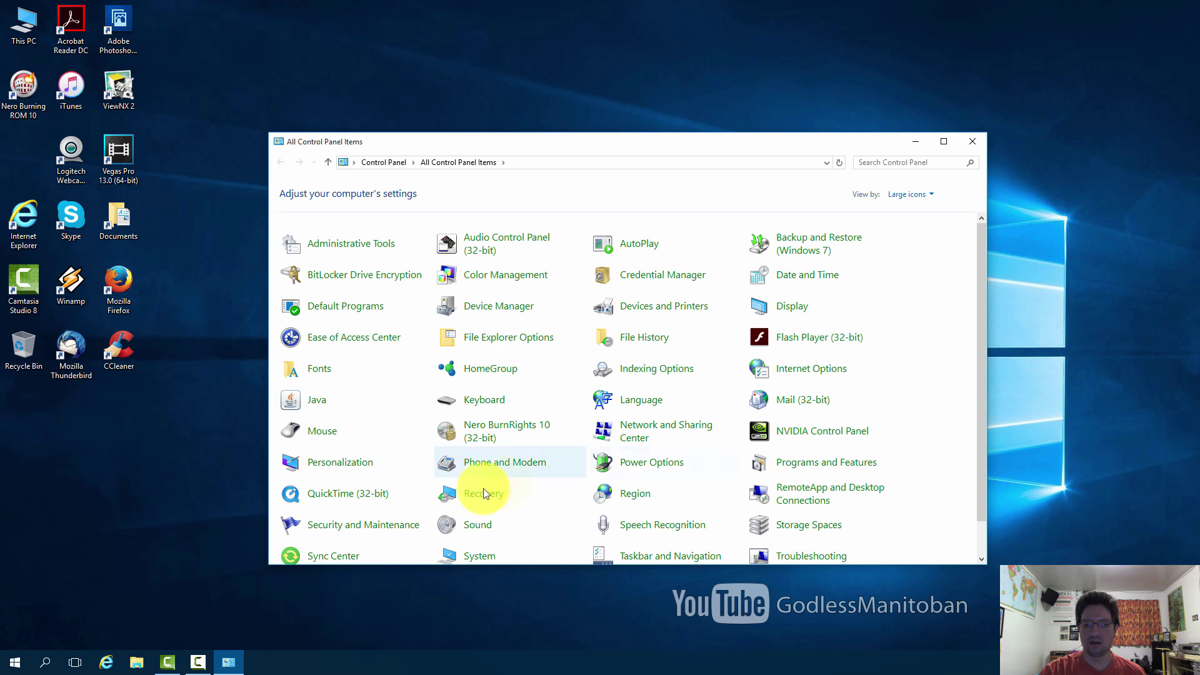
Step: Open Security and Maintenance and expand Security to show firewall, virus and spyware protection On
left_click(392, 528)
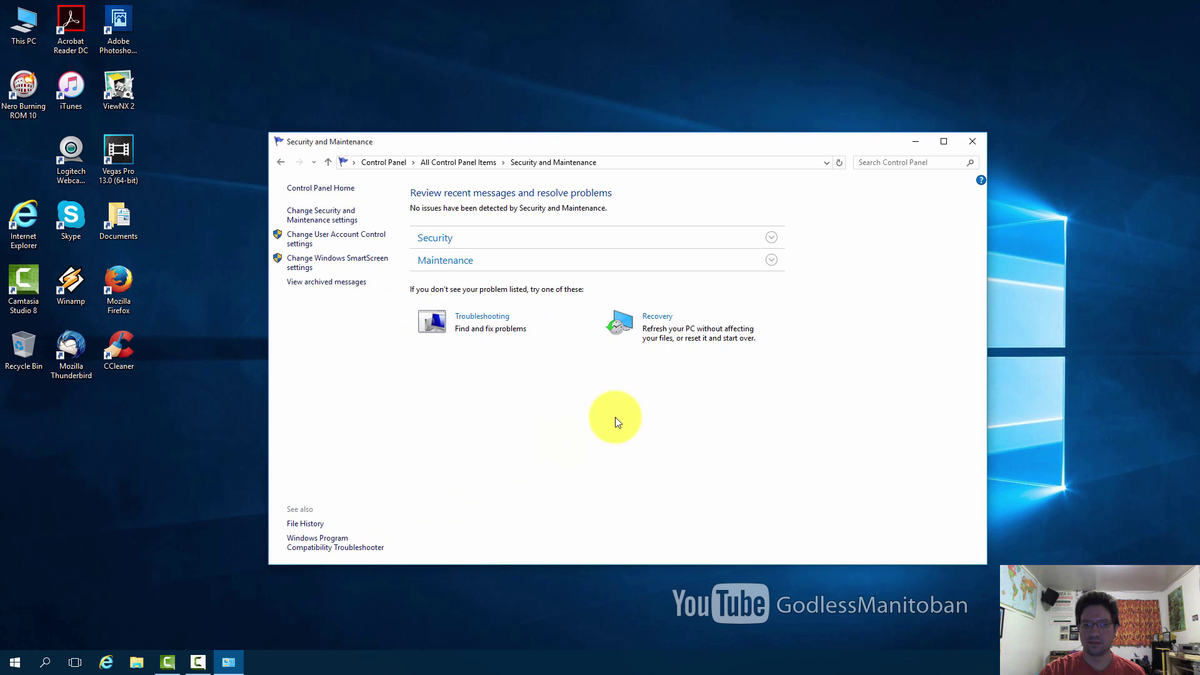
left_click(771, 241)
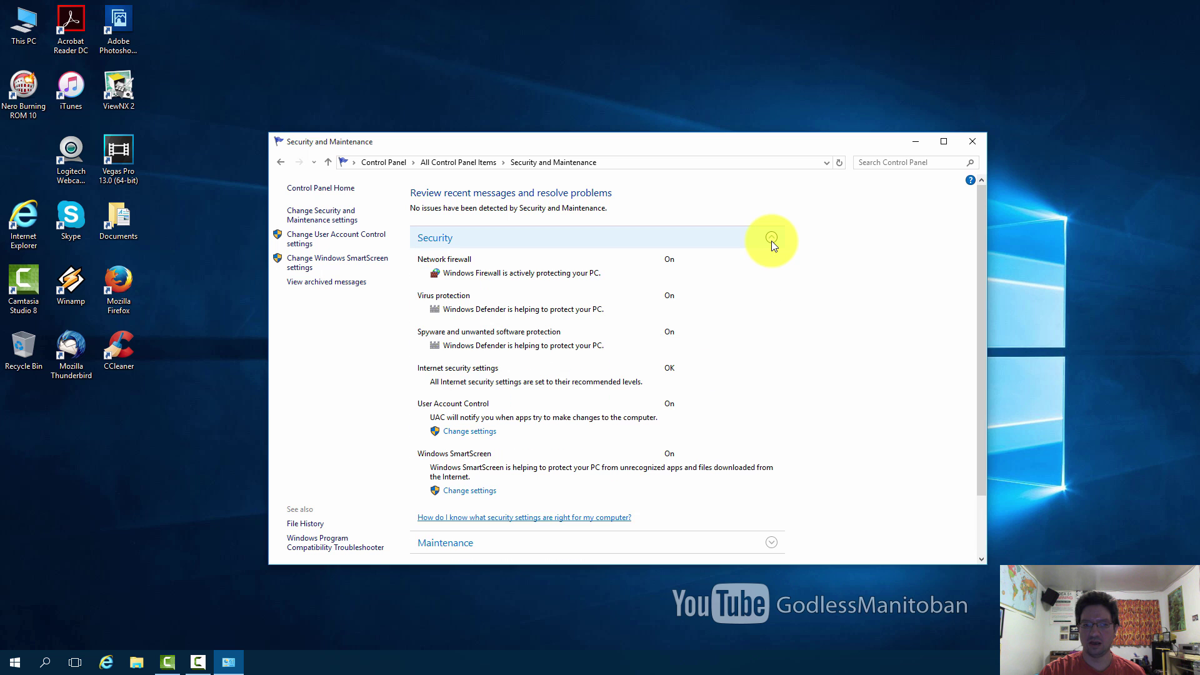